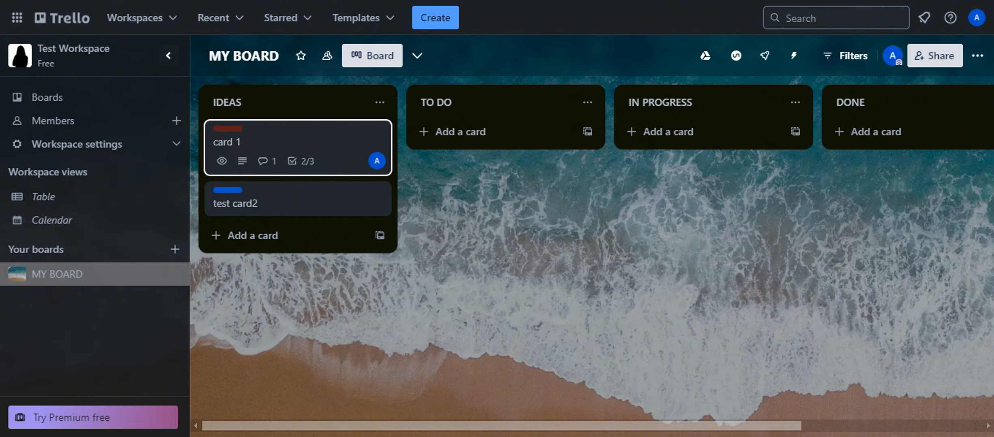
Step: Open card 1 in the IDEAS list, view its date settings, and close the card without setting a due date
{"action": "key", "text": "Down"}
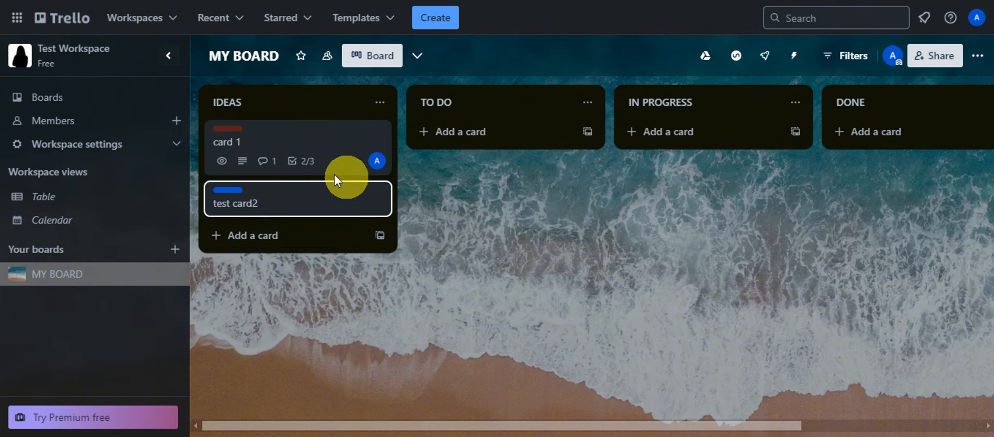
{"action": "left_click", "coordinate": [293, 155]}
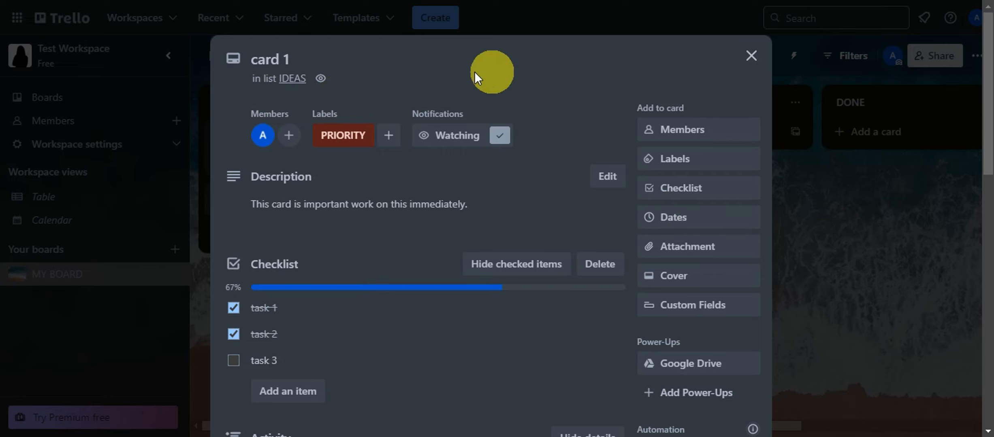
{"action": "left_click", "coordinate": [674, 219]}
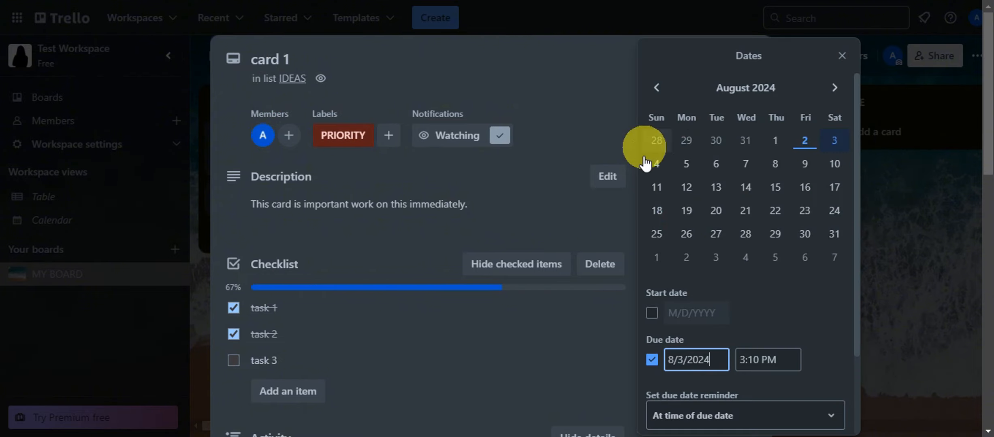
{"action": "left_click", "coordinate": [843, 57]}
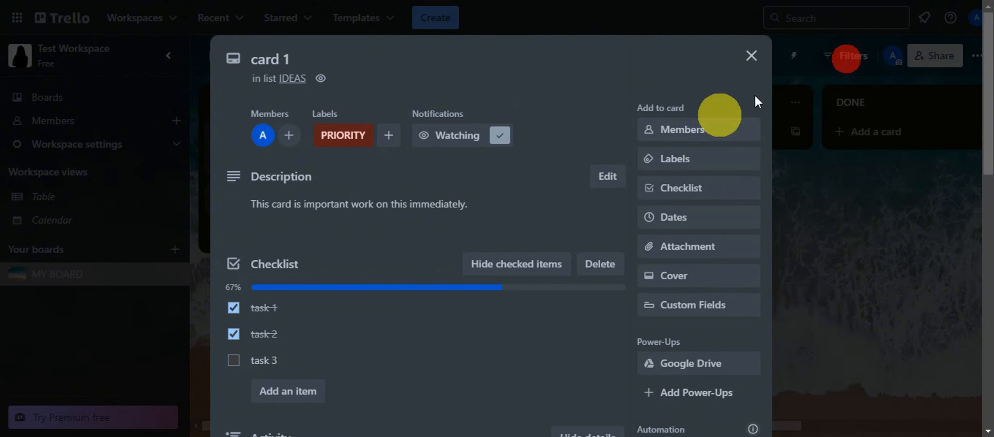
{"action": "left_click", "coordinate": [752, 56]}
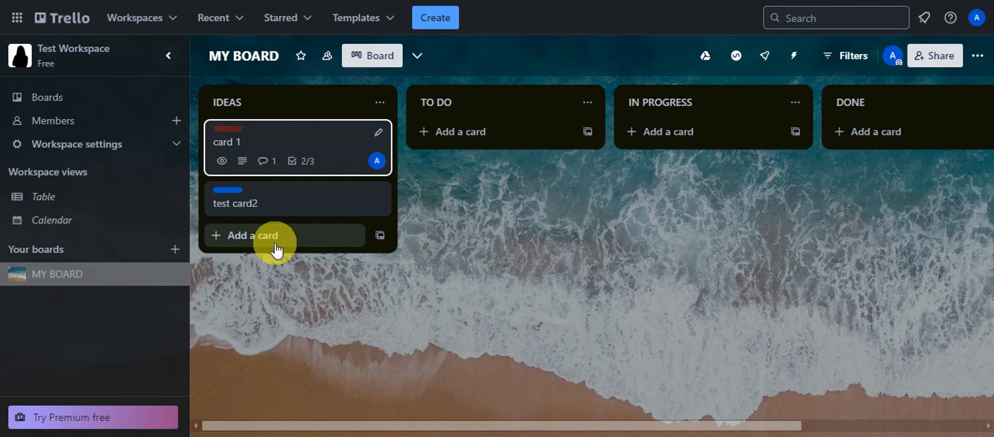
Step: Add a card named "card june 1" to the IDEAS list
{"action": "left_click", "coordinate": [263, 238]}
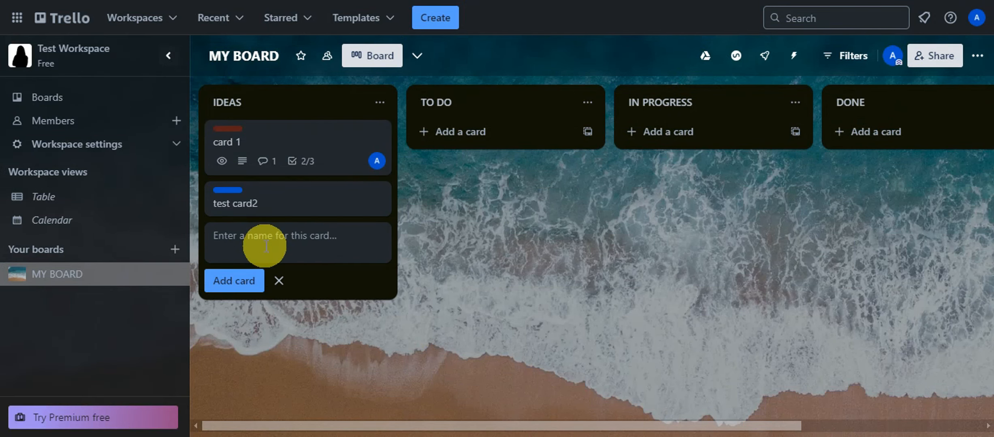
{"action": "type", "text": "card"}
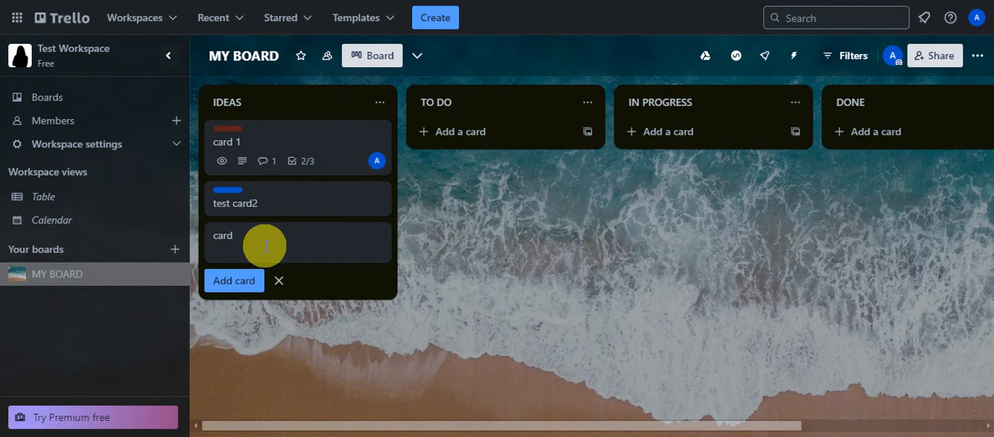
{"action": "type", "text": " june 1"}
{"action": "key", "text": "Return"}
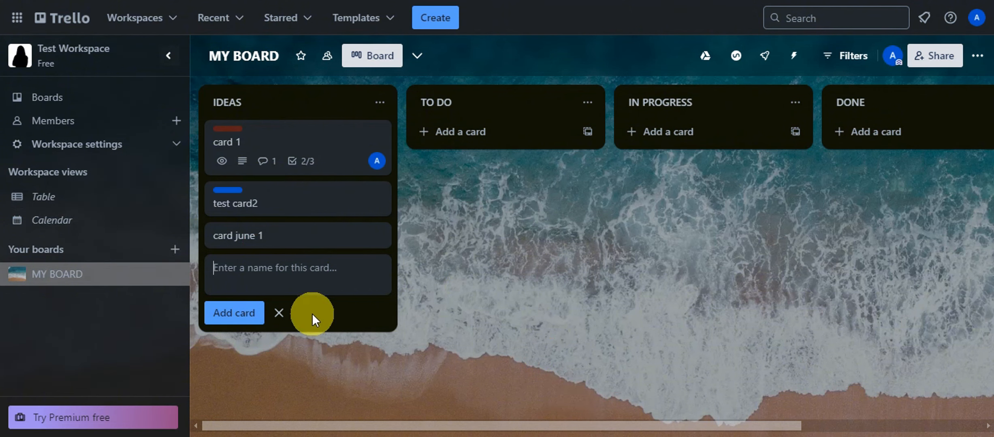
{"action": "left_click", "coordinate": [278, 312]}
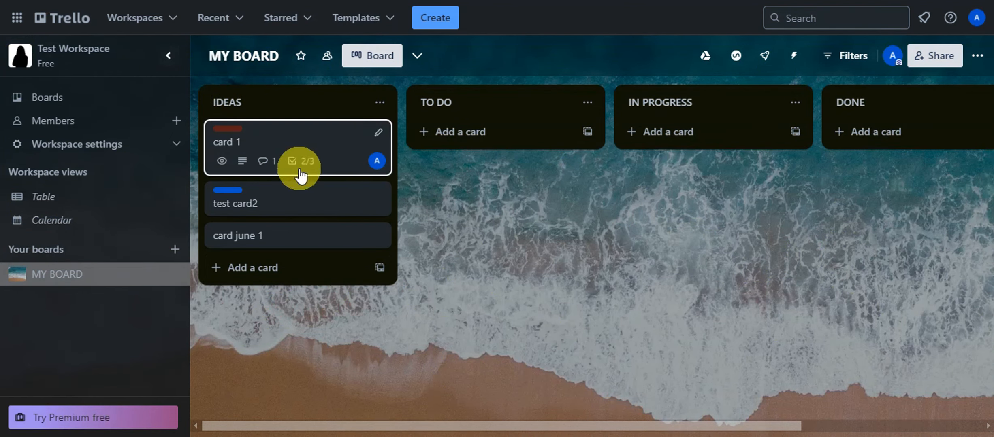
Step: Open the board's automation rules and read the explanation of what rules do
{"action": "left_click", "coordinate": [795, 63]}
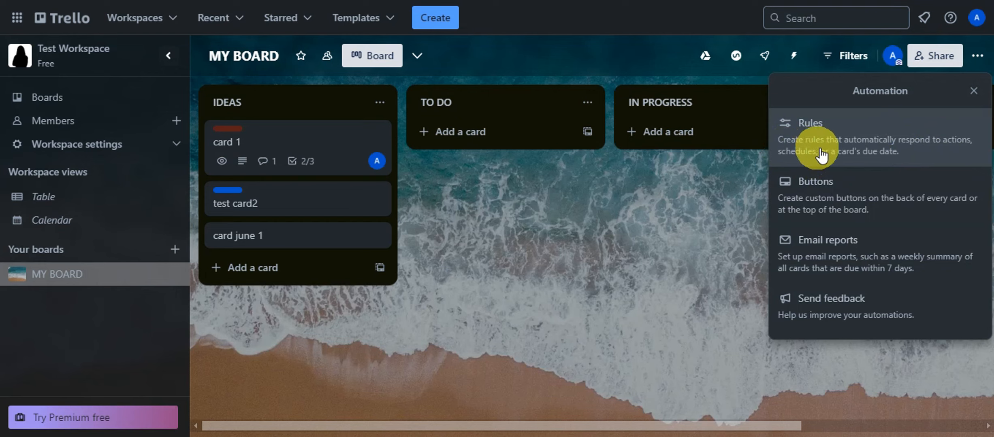
{"action": "left_click", "coordinate": [848, 137]}
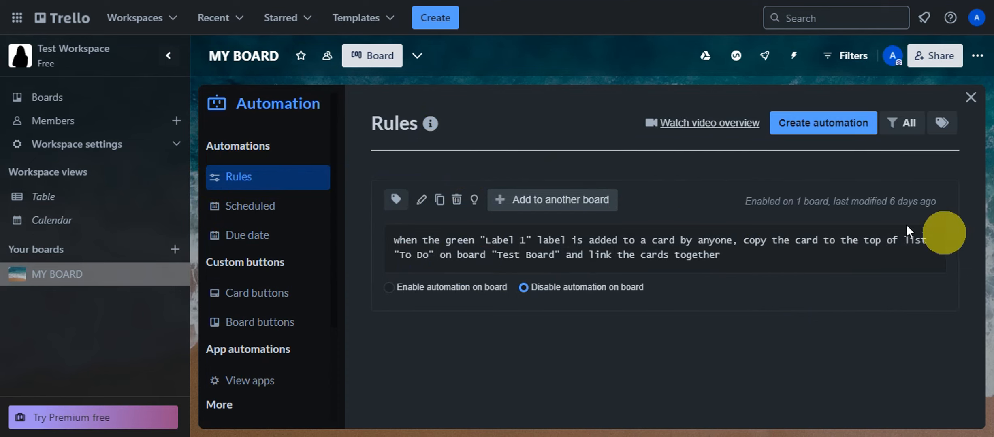
{"action": "left_click", "coordinate": [432, 129]}
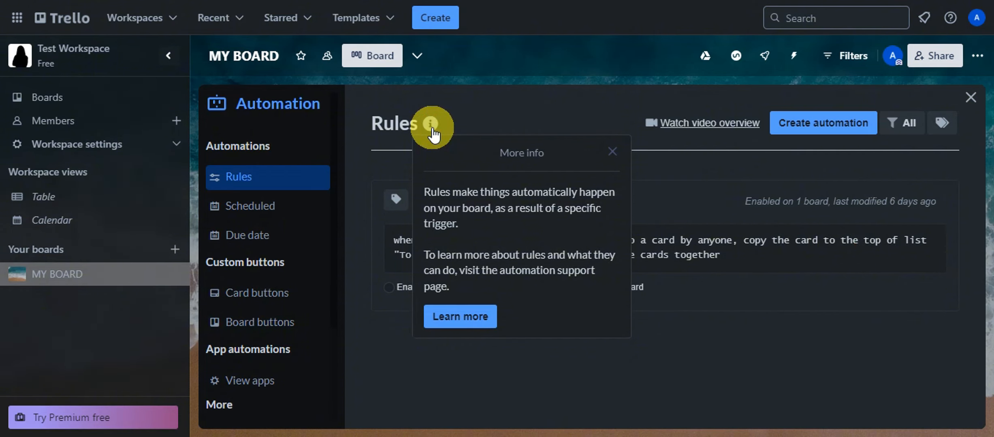
{"action": "left_click", "coordinate": [739, 369]}
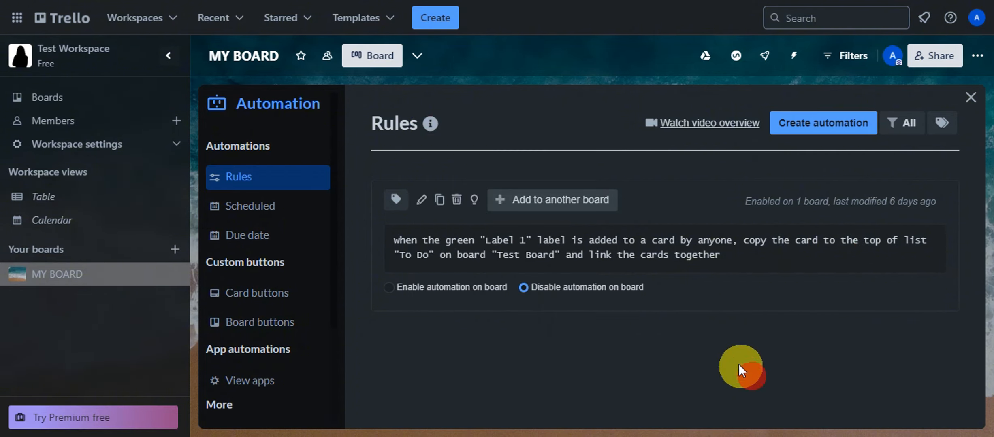
Step: Start creating a new automation rule and bring up the date-based triggers
{"action": "left_click", "coordinate": [806, 132]}
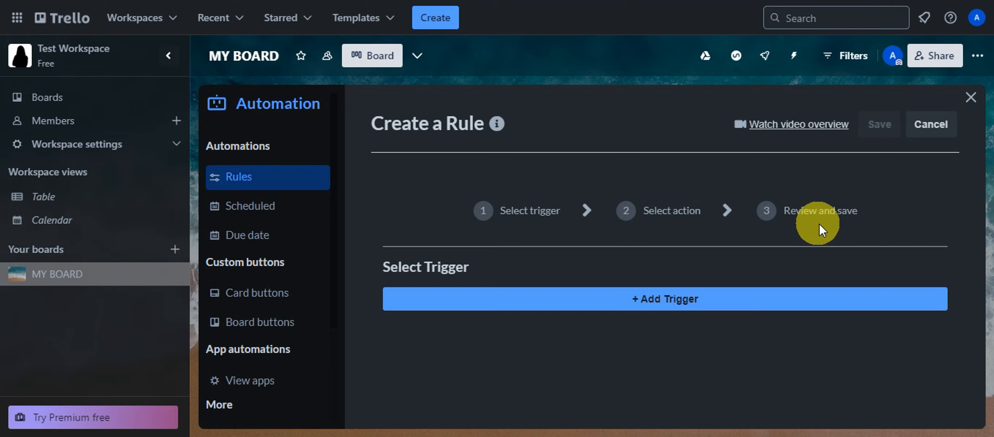
{"action": "left_click", "coordinate": [555, 306]}
{"action": "scroll", "coordinate": [632, 198], "scroll_direction": "down", "scroll_amount": 5}
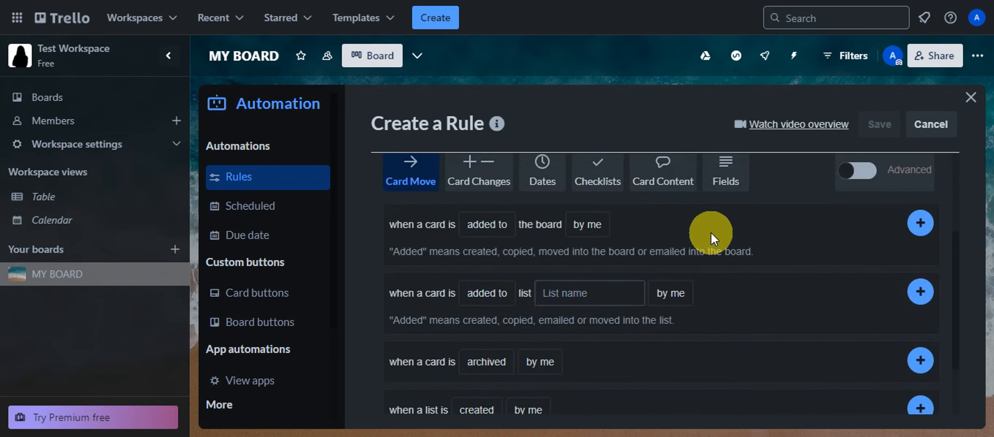
{"action": "scroll", "coordinate": [648, 235], "scroll_direction": "up", "scroll_amount": 3}
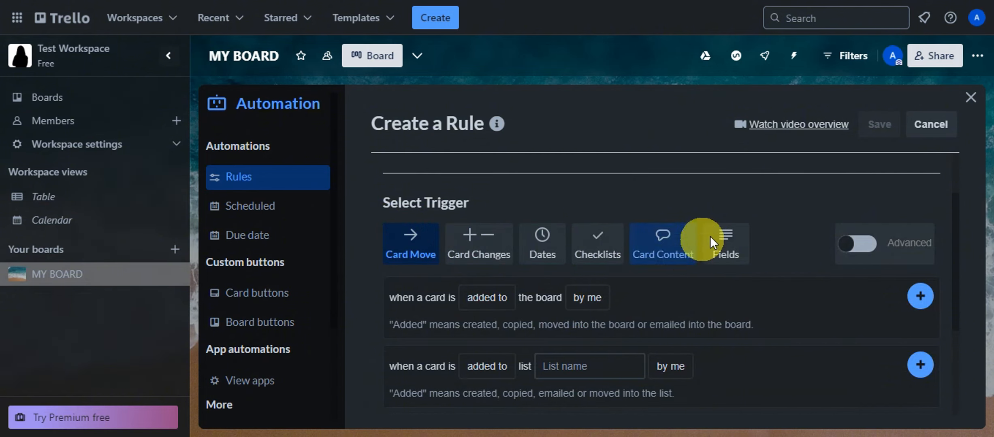
{"action": "left_click", "coordinate": [558, 244]}
{"action": "scroll", "coordinate": [514, 198], "scroll_direction": "down", "scroll_amount": 3}
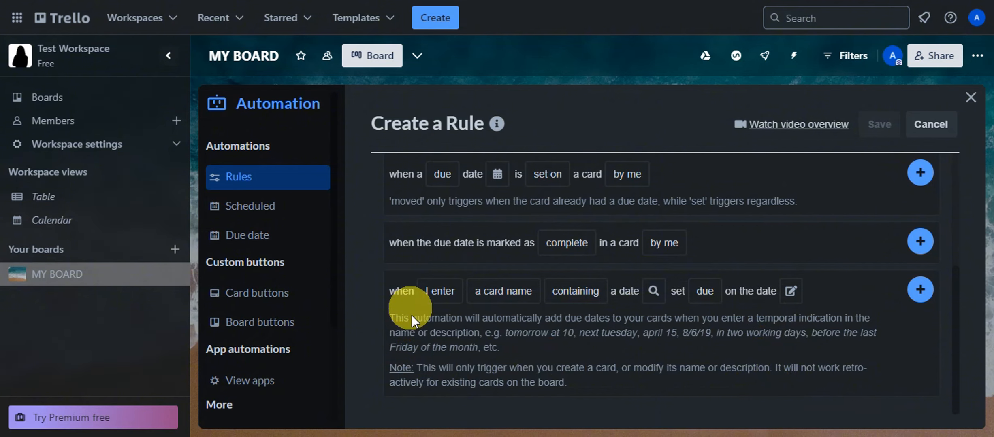
Step: Examine the choices in the date-entry trigger: who enters it, card name or description, how the date is matched, and due or start
{"action": "left_click", "coordinate": [444, 291]}
{"action": "left_click", "coordinate": [504, 291]}
{"action": "left_click", "coordinate": [579, 292]}
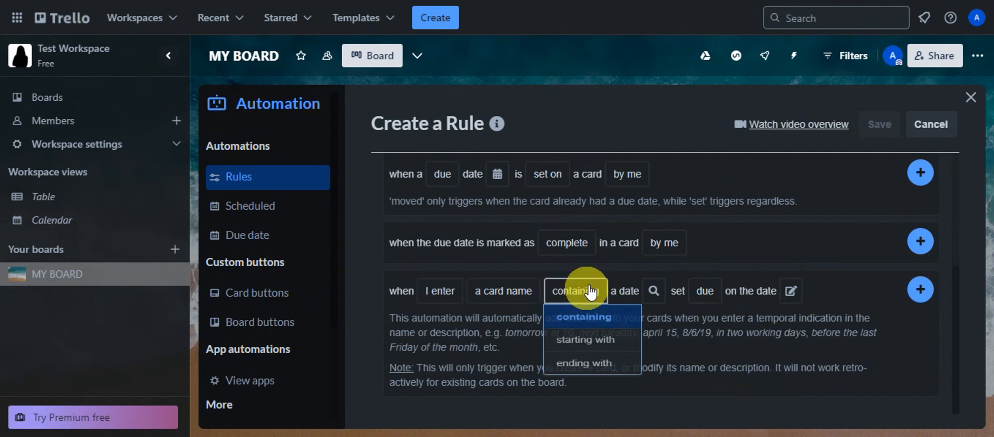
{"action": "left_click", "coordinate": [705, 292]}
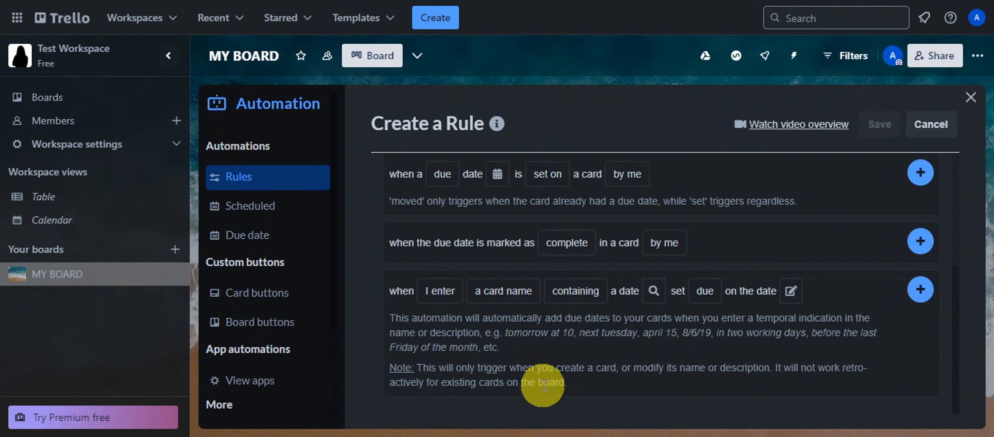
{"action": "left_click", "coordinate": [487, 311]}
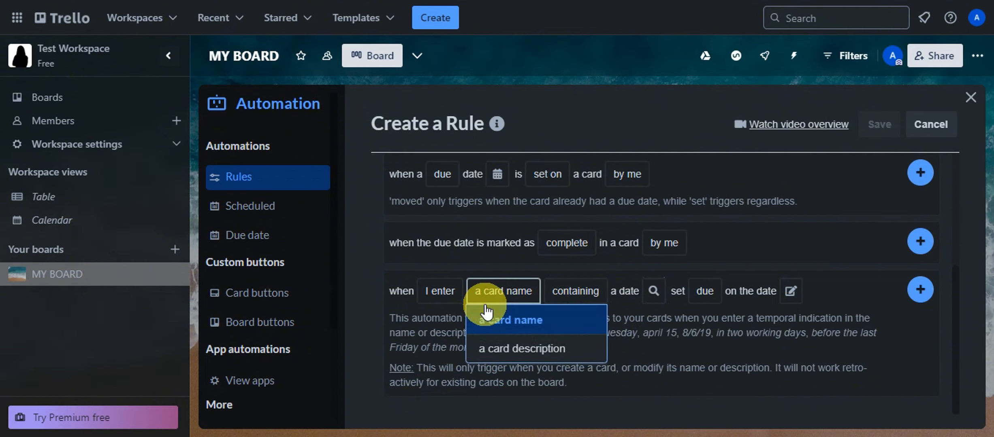
{"action": "left_click", "coordinate": [522, 409]}
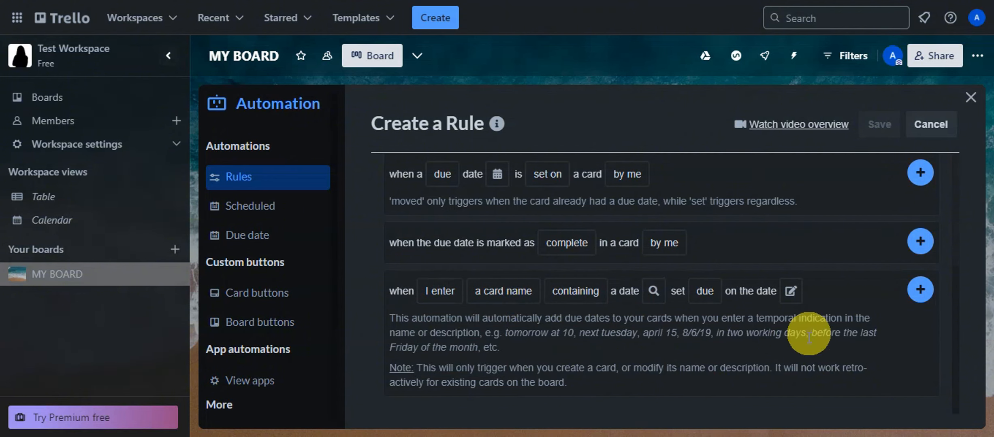
{"action": "left_click", "coordinate": [435, 302]}
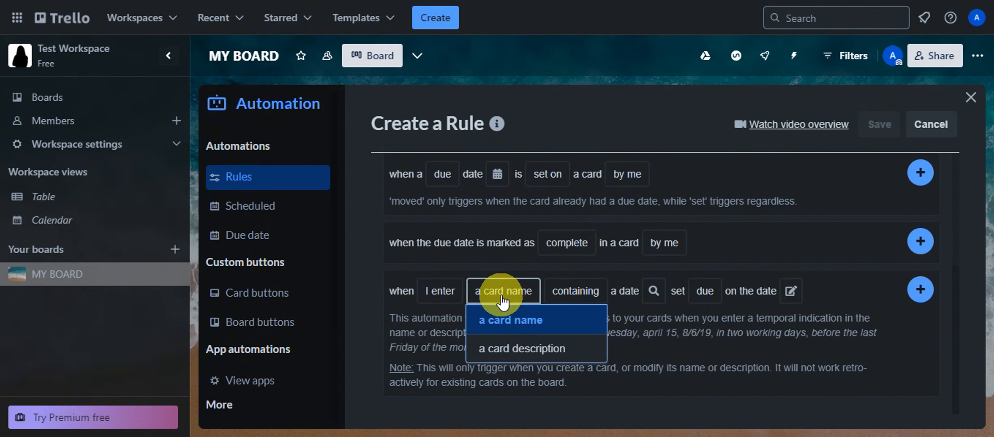
{"action": "left_click", "coordinate": [574, 291]}
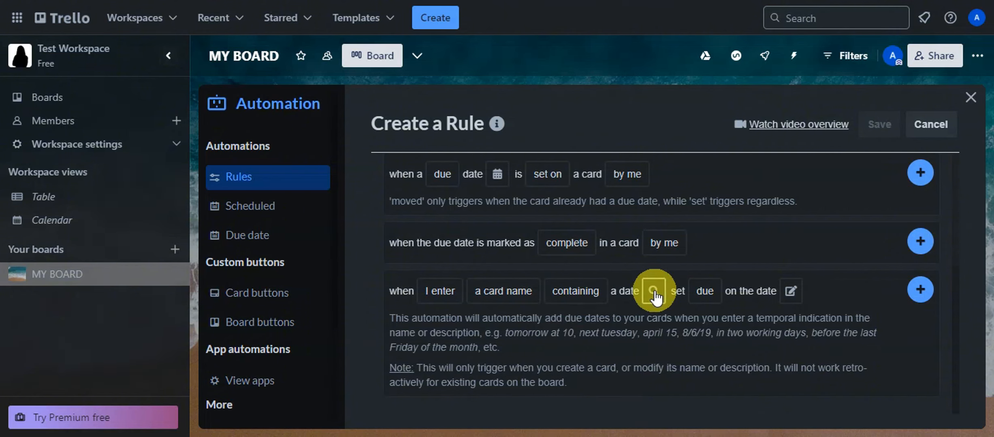
{"action": "left_click", "coordinate": [704, 290]}
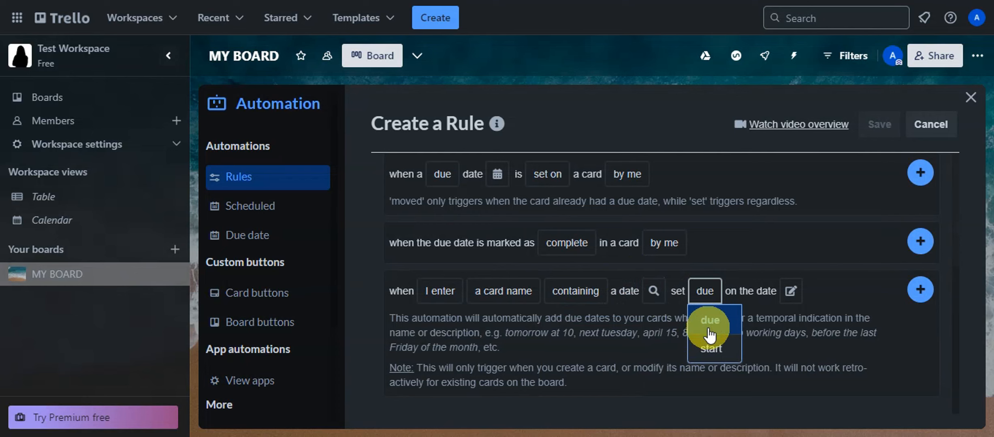
Step: Add the trigger for entering a card name containing a date, with due set on that date, and review the rule's trigger and action
{"action": "left_click", "coordinate": [920, 289]}
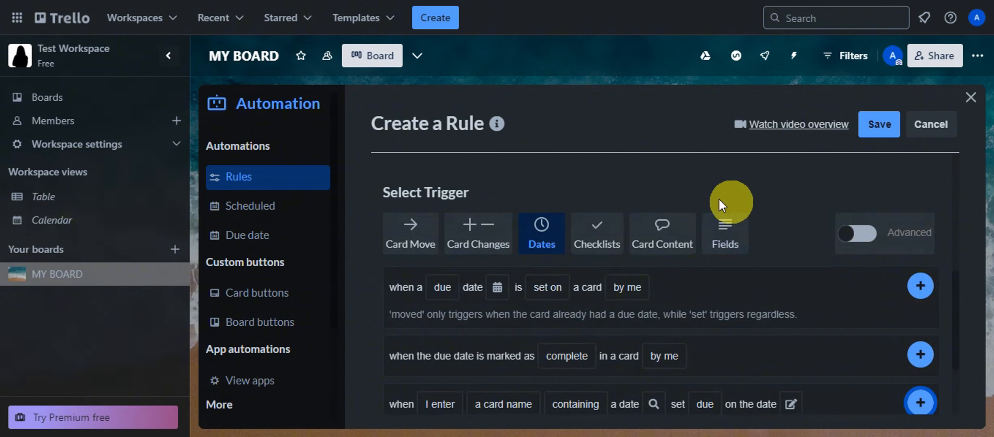
{"action": "scroll", "coordinate": [784, 236], "scroll_direction": "down", "scroll_amount": 1}
{"action": "scroll", "coordinate": [778, 232], "scroll_direction": "up", "scroll_amount": 3}
{"action": "scroll", "coordinate": [646, 223], "scroll_direction": "up", "scroll_amount": 4}
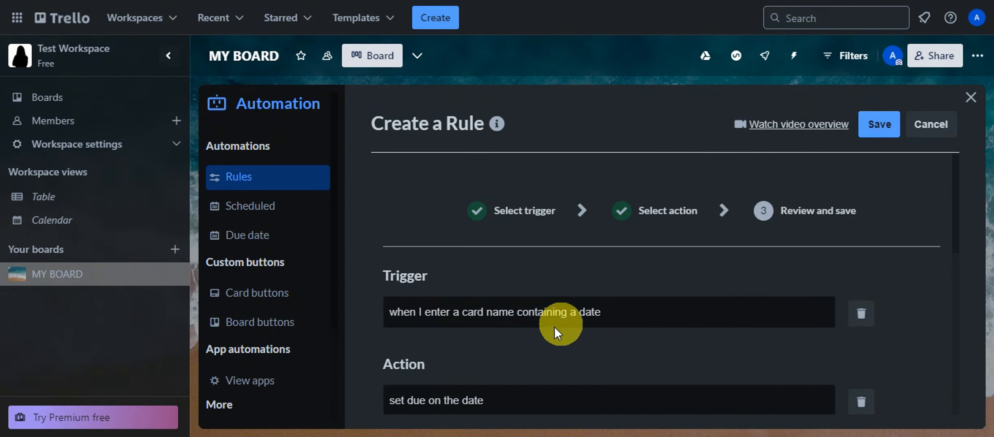
{"action": "scroll", "coordinate": [563, 308], "scroll_direction": "down", "scroll_amount": 3}
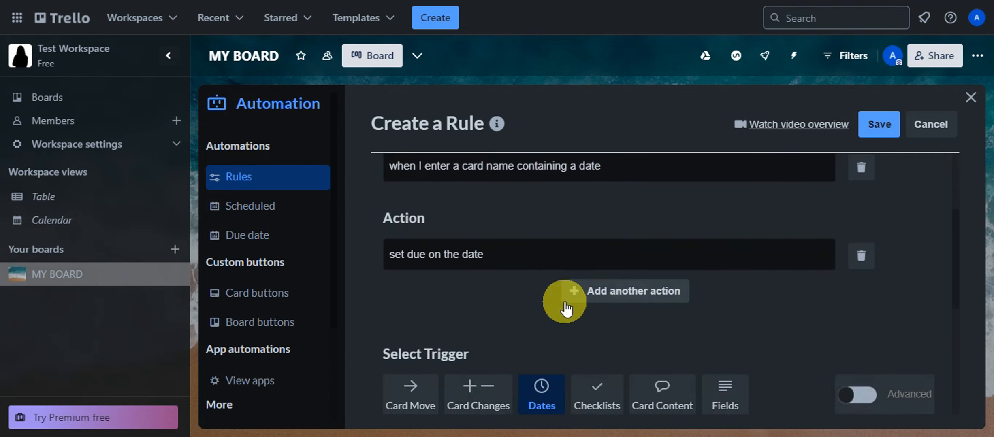
{"action": "scroll", "coordinate": [575, 291], "scroll_direction": "down", "scroll_amount": 2}
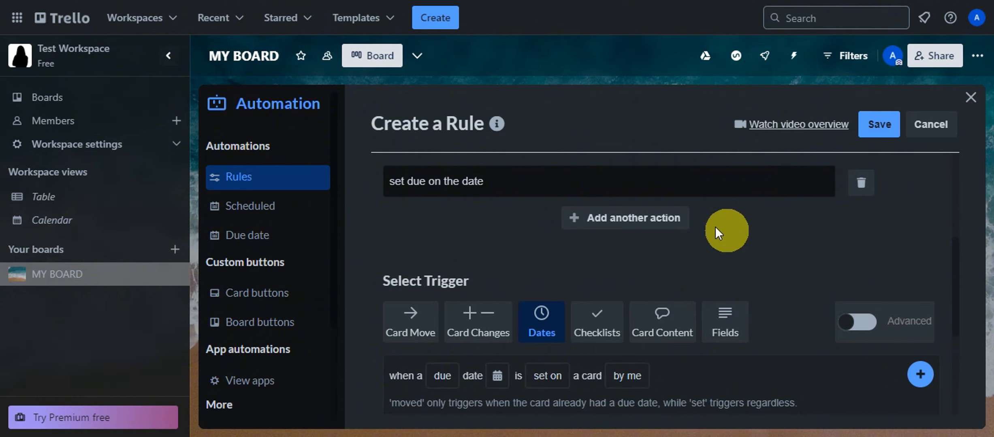
Step: Look through the Card Move and Card Changes triggers, including who can perform the attachment change
{"action": "left_click", "coordinate": [409, 320]}
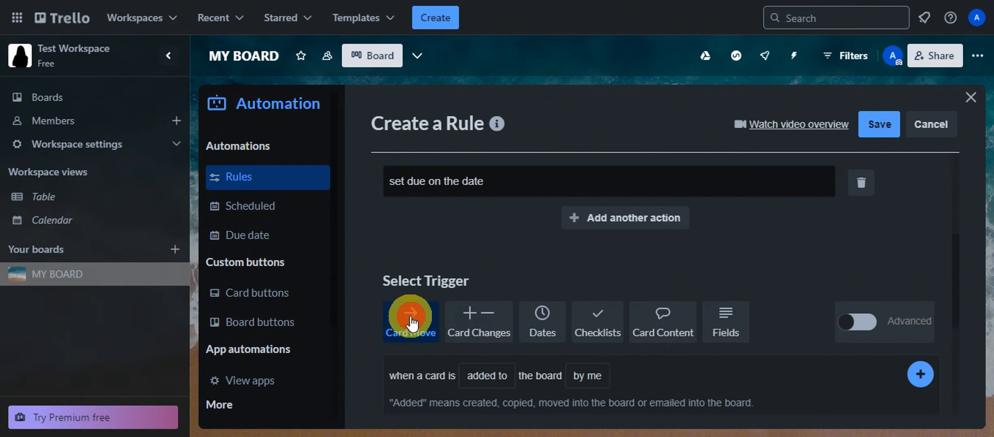
{"action": "scroll", "coordinate": [486, 320], "scroll_direction": "down", "scroll_amount": 4}
{"action": "scroll", "coordinate": [506, 233], "scroll_direction": "up", "scroll_amount": 4}
{"action": "left_click", "coordinate": [488, 298]}
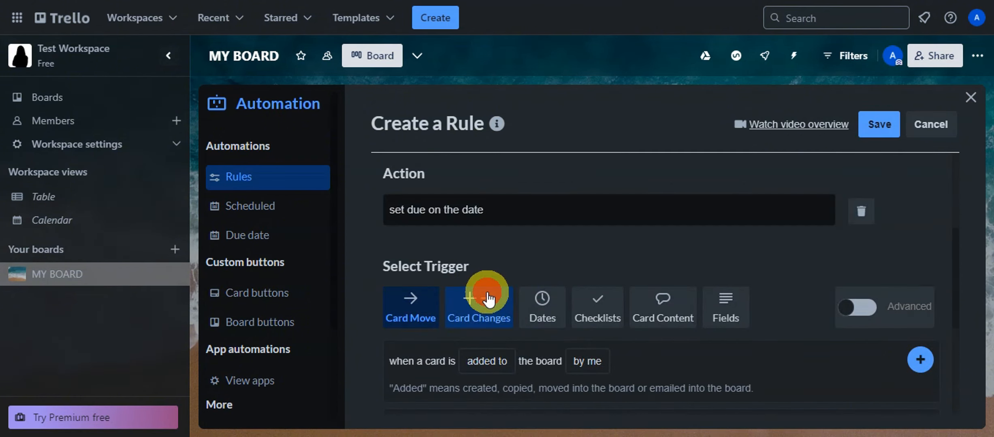
{"action": "scroll", "coordinate": [517, 252], "scroll_direction": "down", "scroll_amount": 4}
{"action": "left_click", "coordinate": [646, 269]}
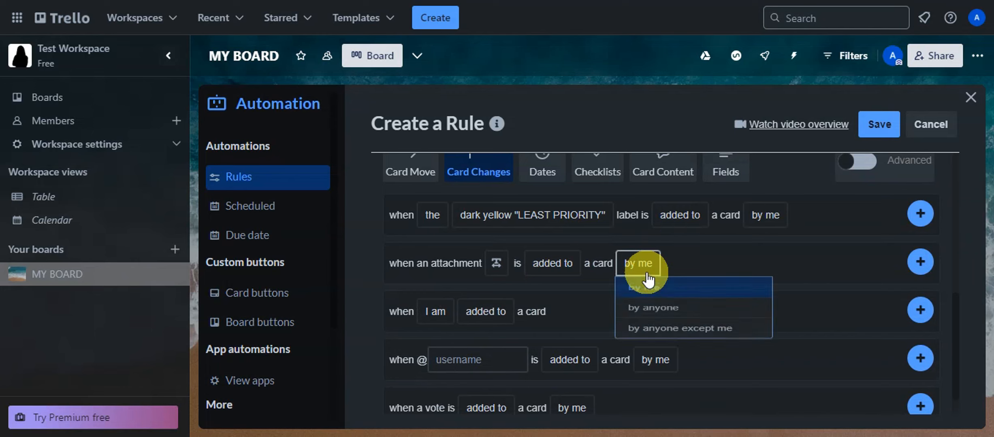
{"action": "scroll", "coordinate": [648, 279], "scroll_direction": "up", "scroll_amount": 2}
Step: Add the date trigger for when the due date is marked as complete in a card by me
{"action": "left_click", "coordinate": [535, 230]}
{"action": "scroll", "coordinate": [466, 267], "scroll_direction": "down", "scroll_amount": 2}
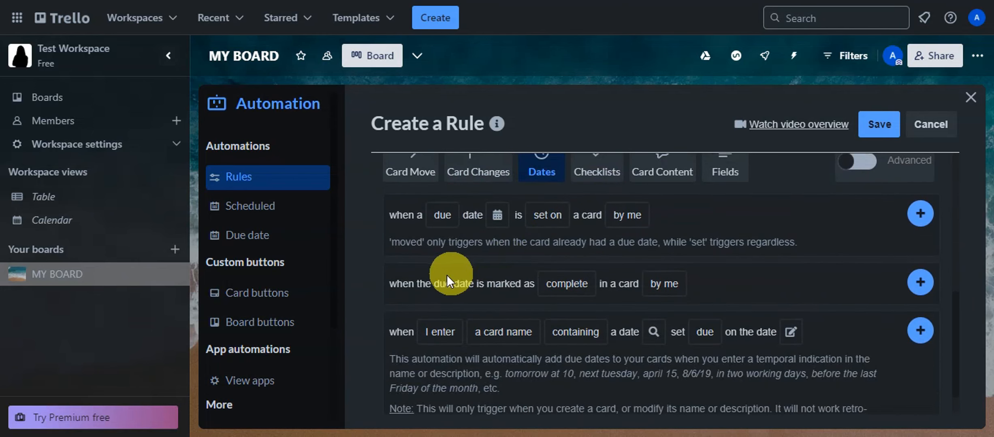
{"action": "left_click", "coordinate": [566, 283]}
{"action": "left_click", "coordinate": [664, 284]}
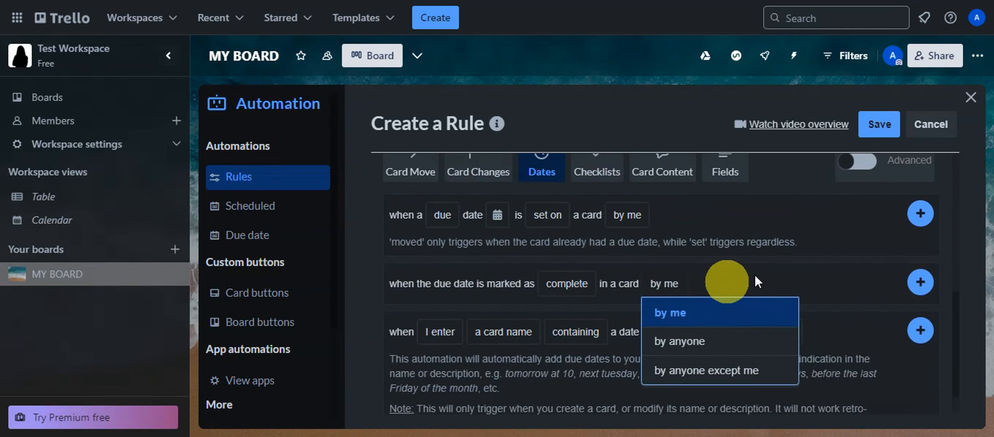
{"action": "left_click", "coordinate": [919, 284]}
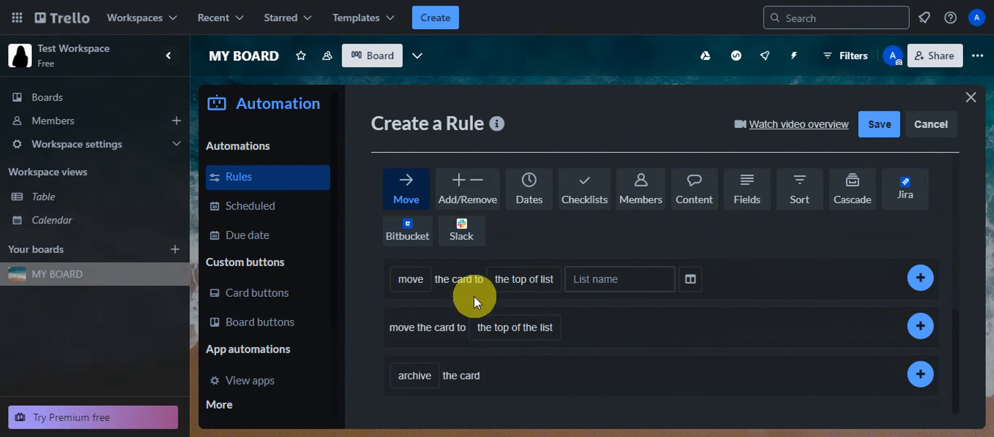
Step: Add a Move action that moves the card to the top of list DONE, checking the archive and list position options
{"action": "left_click", "coordinate": [512, 328]}
{"action": "left_click", "coordinate": [414, 376]}
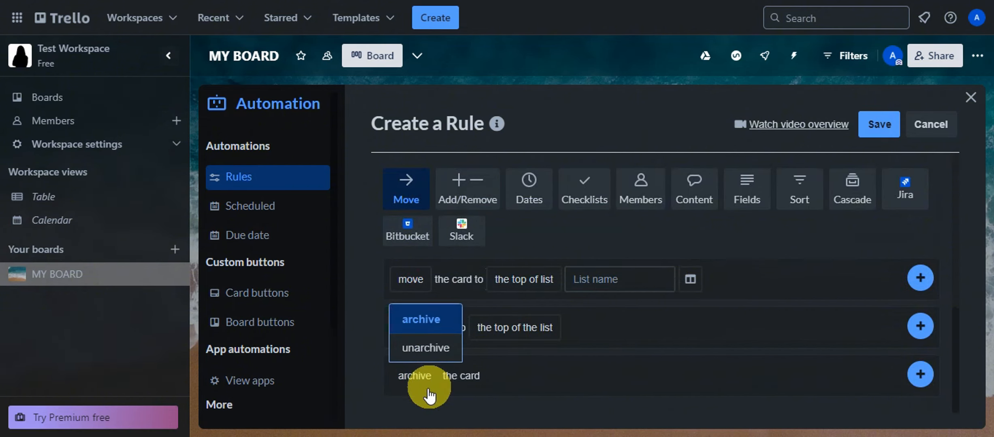
{"action": "left_click", "coordinate": [537, 279]}
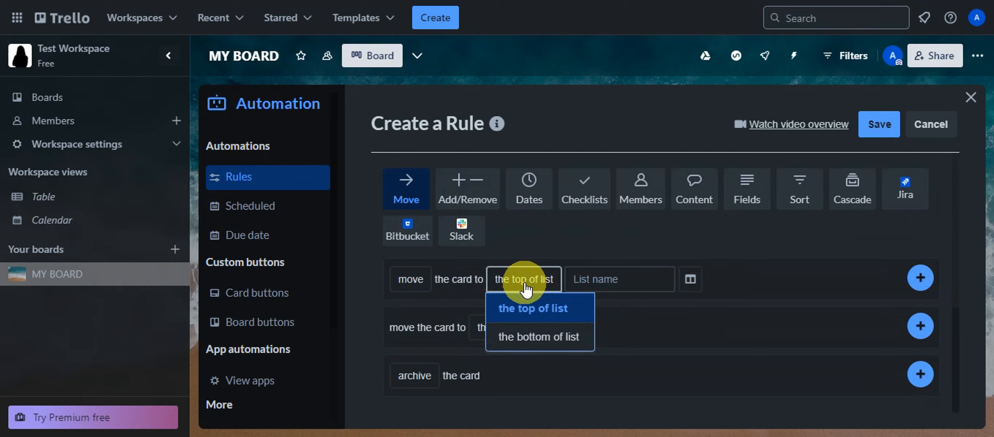
{"action": "left_click", "coordinate": [637, 279]}
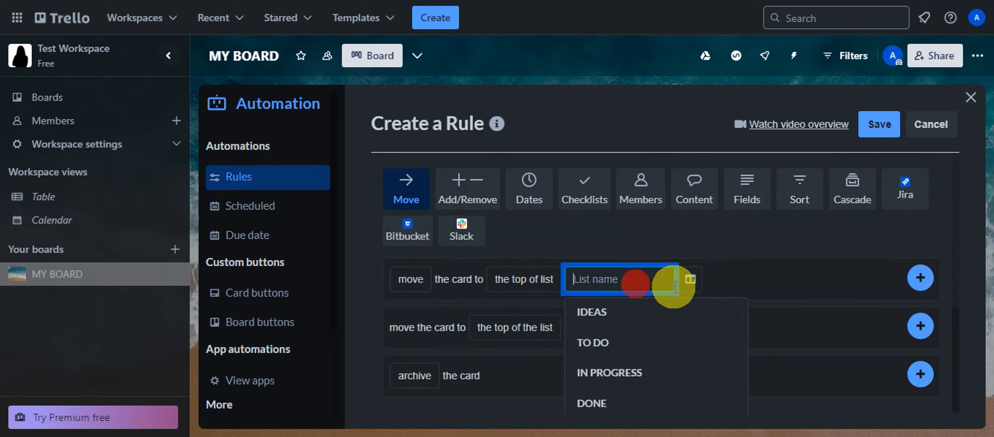
{"action": "left_click", "coordinate": [600, 401]}
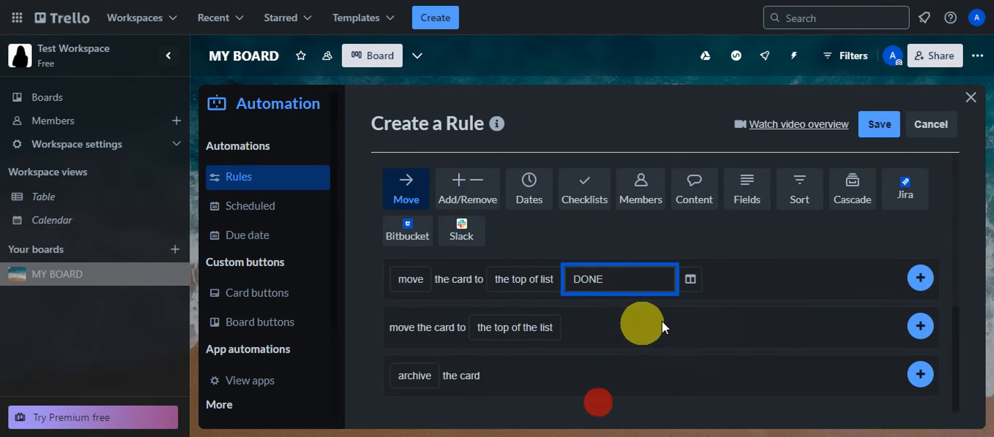
{"action": "left_click", "coordinate": [920, 278]}
Step: Review the rule's triggers and actions, and place the move-to-DONE action before the set-due action
{"action": "scroll", "coordinate": [751, 261], "scroll_direction": "up", "scroll_amount": 5}
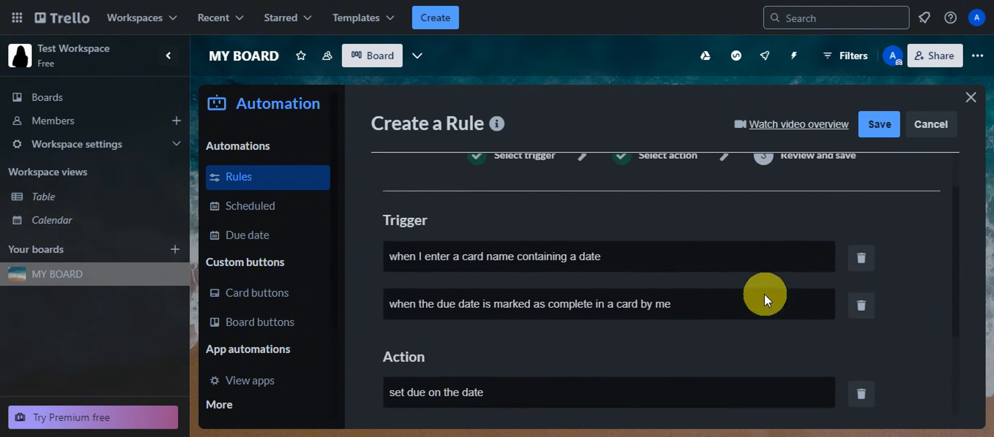
{"action": "scroll", "coordinate": [499, 263], "scroll_direction": "down", "scroll_amount": 4}
{"action": "scroll", "coordinate": [471, 276], "scroll_direction": "up", "scroll_amount": 2}
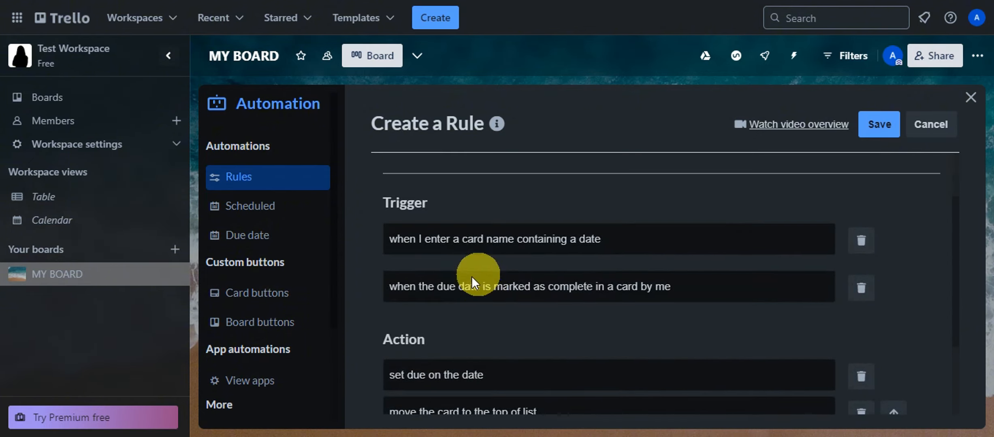
{"action": "scroll", "coordinate": [599, 241], "scroll_direction": "down", "scroll_amount": 2}
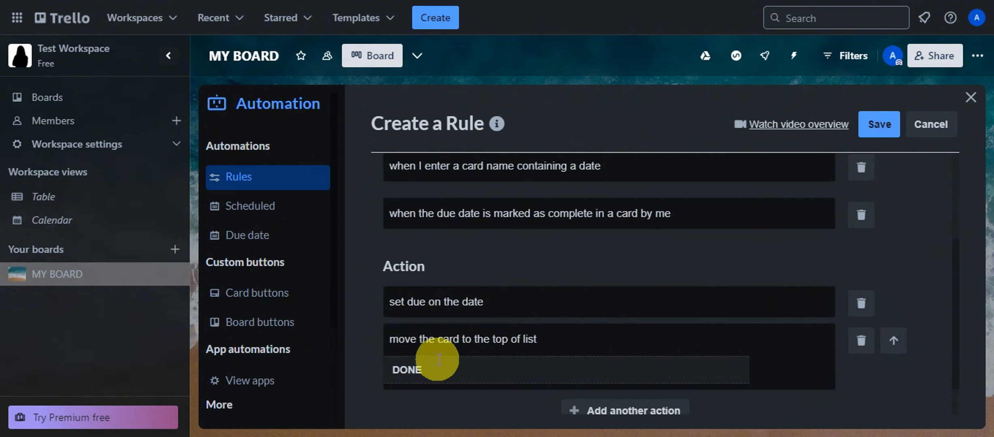
{"action": "scroll", "coordinate": [456, 342], "scroll_direction": "down", "scroll_amount": 1}
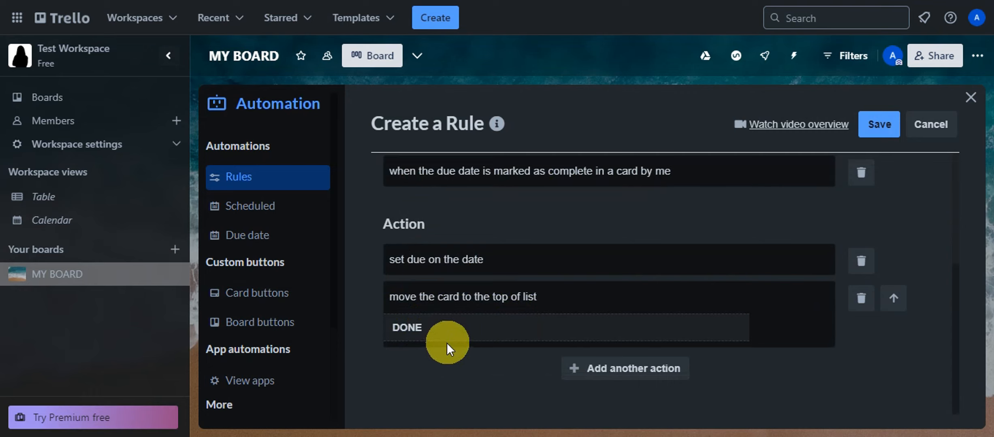
{"action": "scroll", "coordinate": [526, 324], "scroll_direction": "up", "scroll_amount": 4}
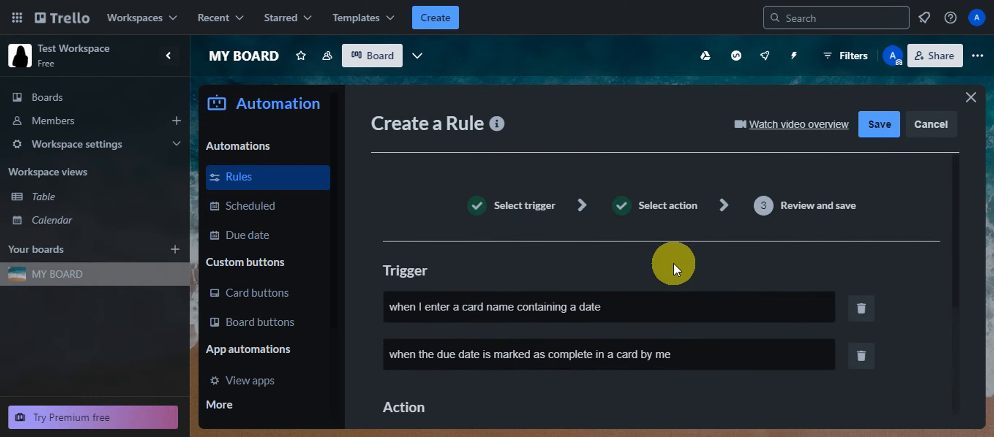
{"action": "scroll", "coordinate": [673, 263], "scroll_direction": "down", "scroll_amount": 4}
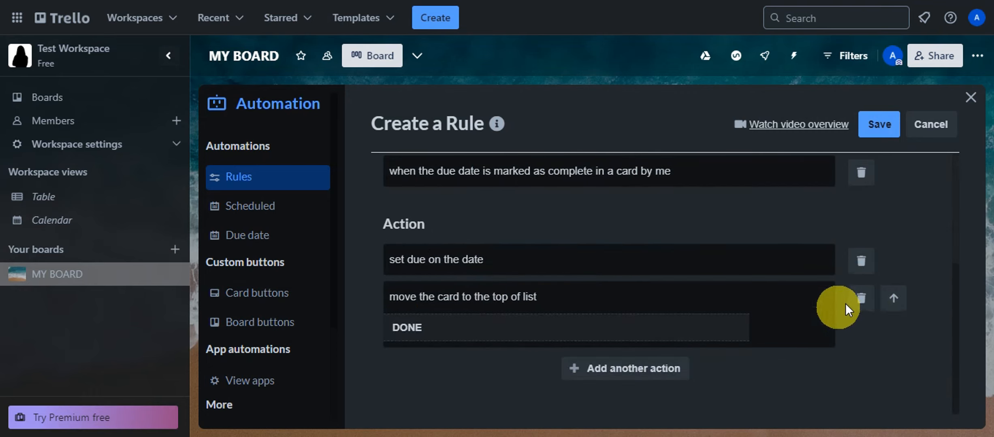
{"action": "left_click", "coordinate": [891, 301]}
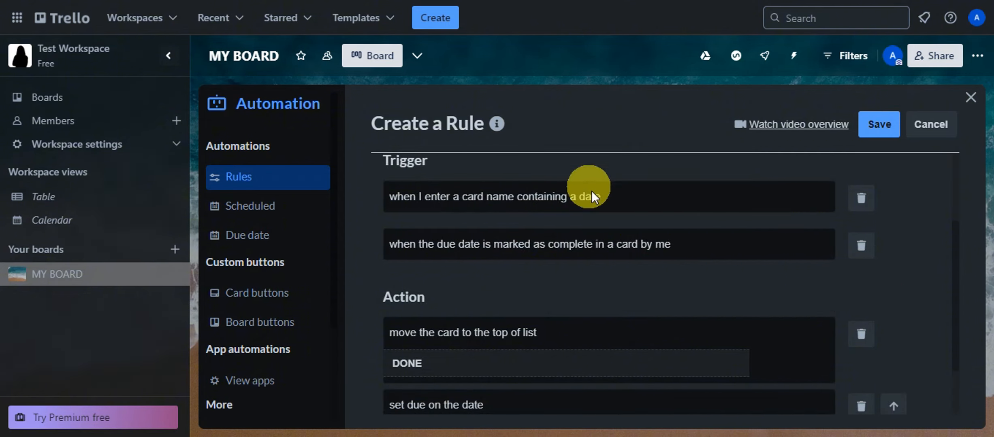
Step: Remove the move-to-DONE action and the due-date-complete trigger from the rule, and save it
{"action": "left_click", "coordinate": [860, 303]}
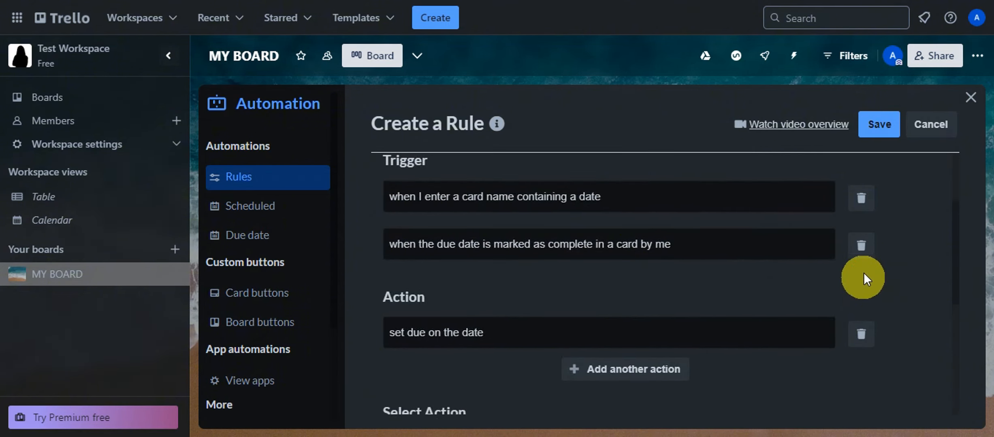
{"action": "left_click", "coordinate": [861, 246]}
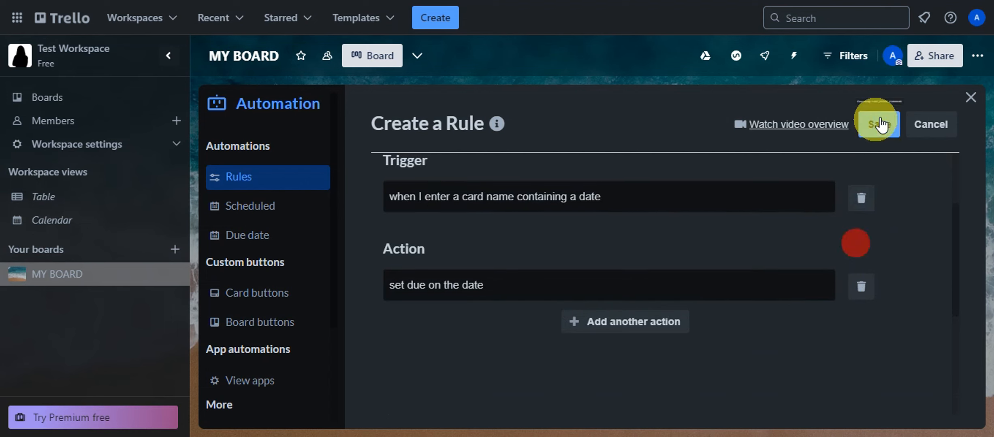
{"action": "left_click", "coordinate": [879, 124]}
{"action": "left_click", "coordinate": [880, 125]}
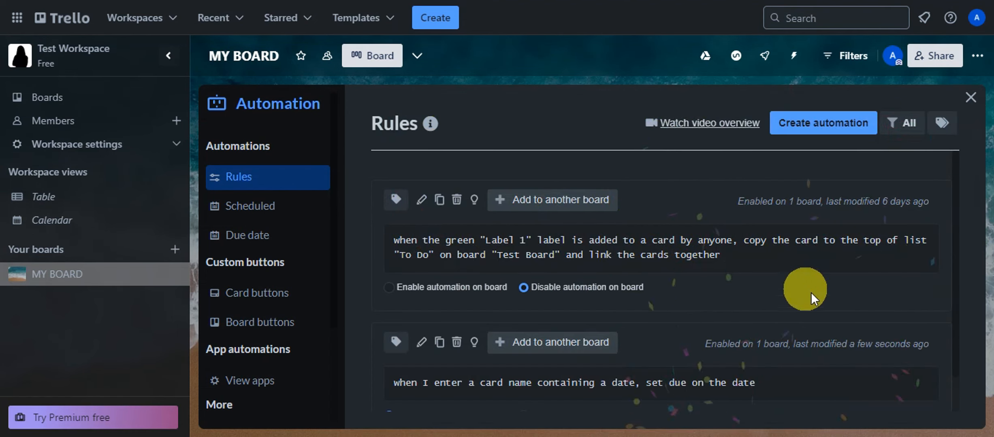
Step: Check the saved rule and its board automation setting in the rules list, and return to the board
{"action": "scroll", "coordinate": [804, 270], "scroll_direction": "down", "scroll_amount": 1}
{"action": "scroll", "coordinate": [805, 271], "scroll_direction": "up", "scroll_amount": 1}
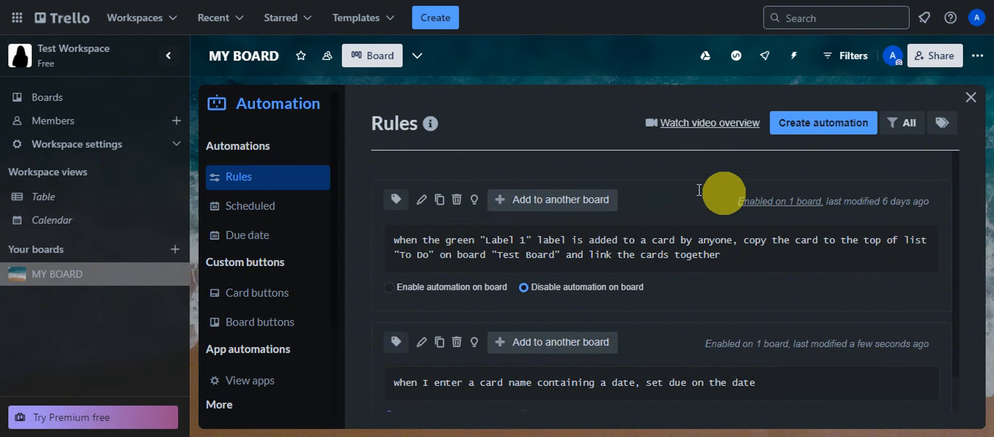
{"action": "scroll", "coordinate": [660, 313], "scroll_direction": "down", "scroll_amount": 1}
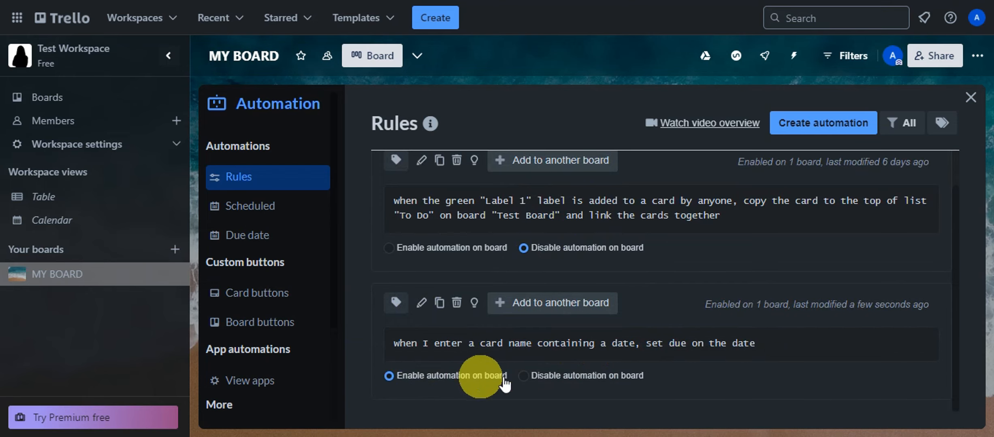
{"action": "left_click", "coordinate": [970, 91]}
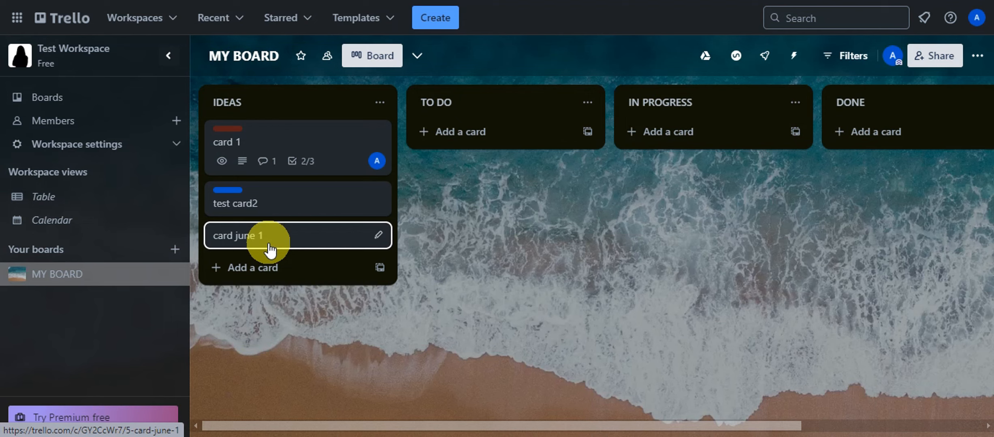
Step: Add a card named "card august 15" to the IDEAS list
{"action": "left_click", "coordinate": [235, 269]}
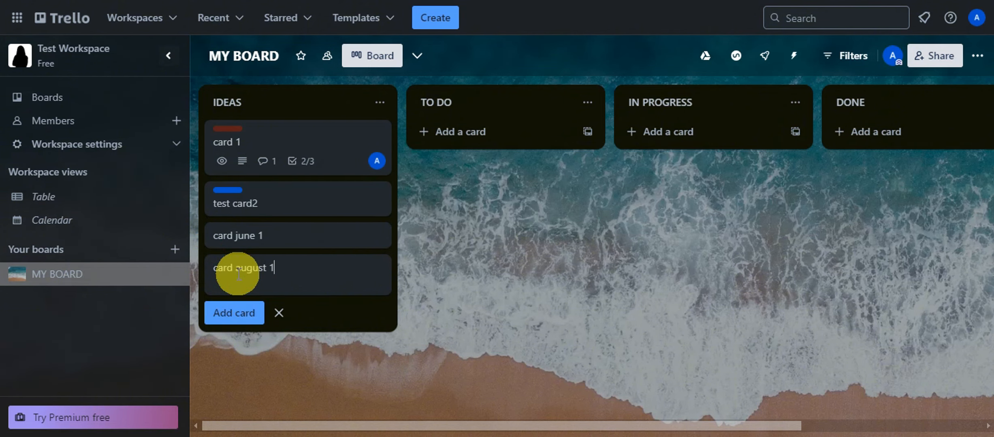
{"action": "key", "text": "Return"}
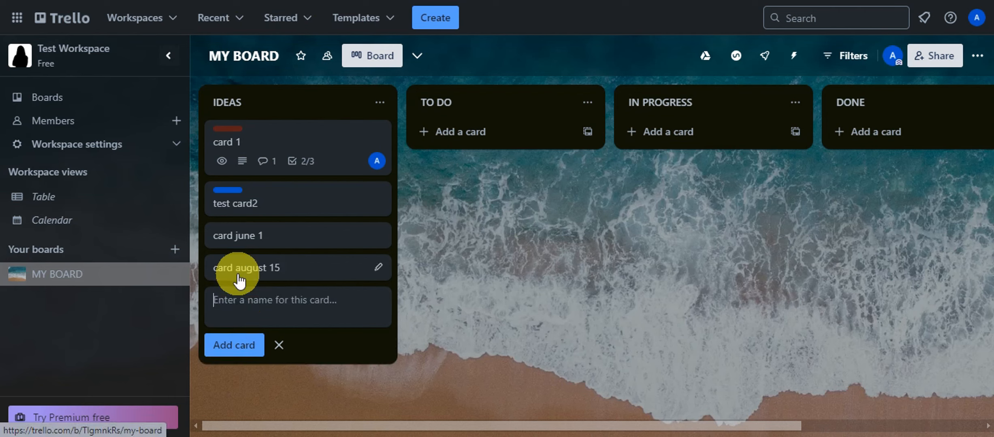
{"action": "left_click", "coordinate": [480, 316]}
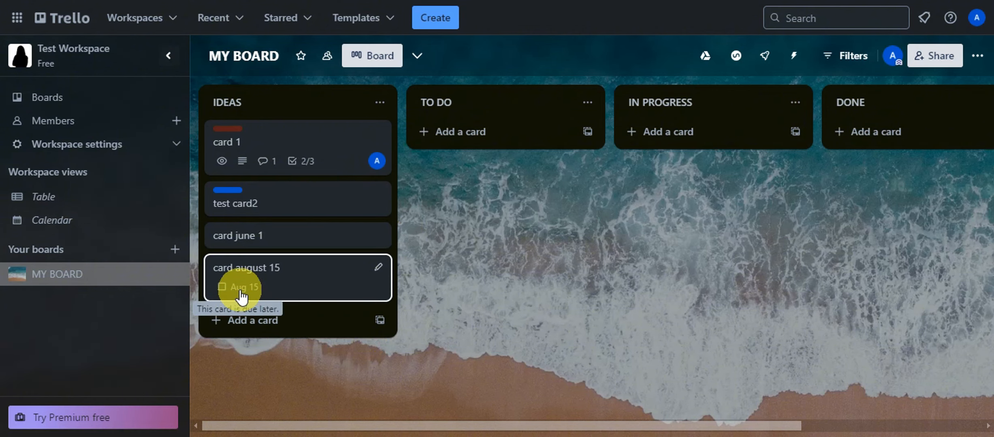
Step: Inspect the due date in the details of the "card august 15" card and close it
{"action": "left_click", "coordinate": [312, 285]}
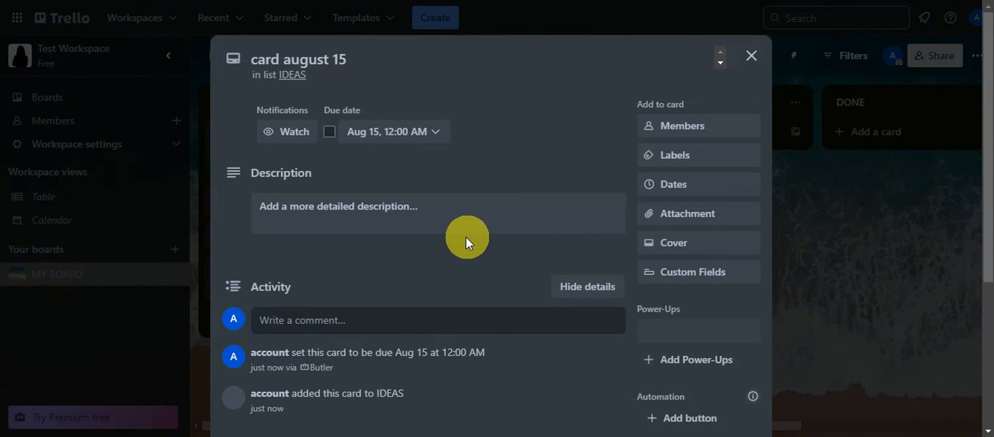
{"action": "left_click", "coordinate": [464, 227]}
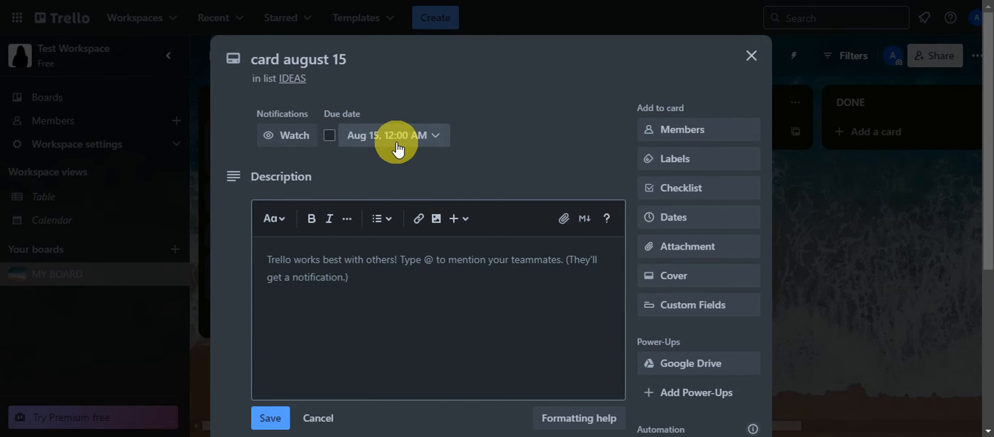
{"action": "left_click", "coordinate": [750, 61]}
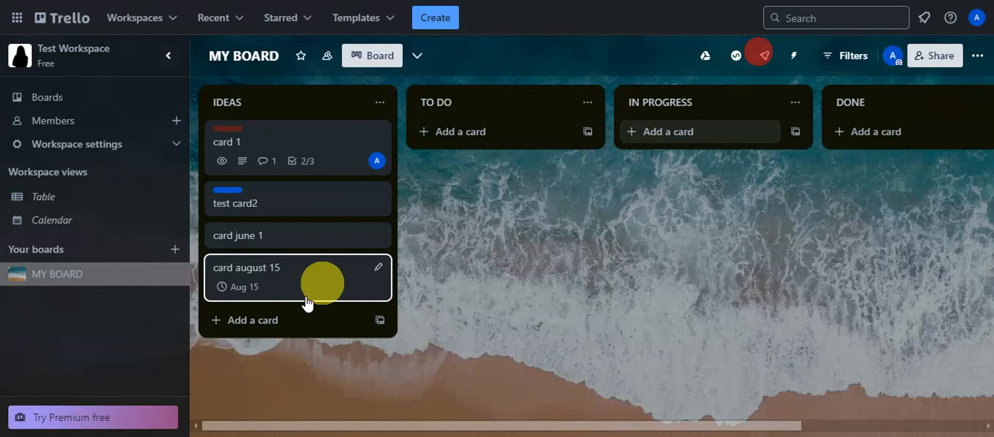
Step: Add a card named "card test august 16 2am" to the IDEAS list
{"action": "left_click", "coordinate": [248, 320]}
{"action": "type", "text": "ca"}
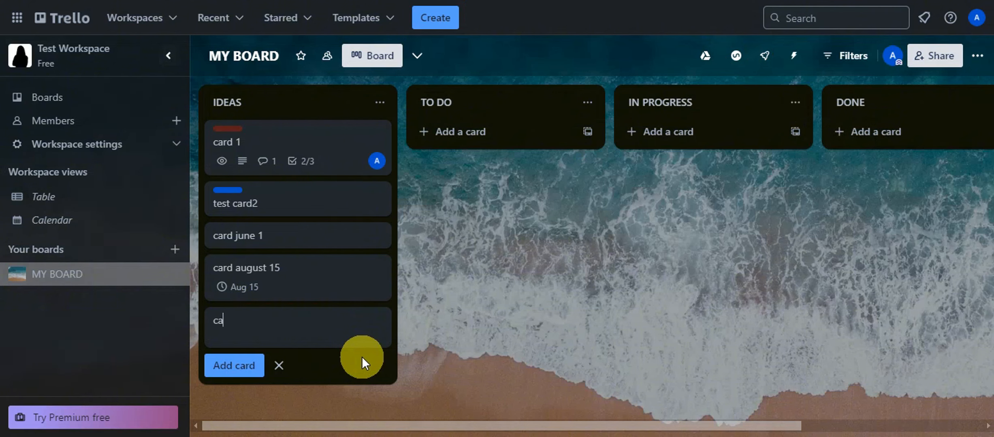
{"action": "type", "text": "rd test august 16 "}
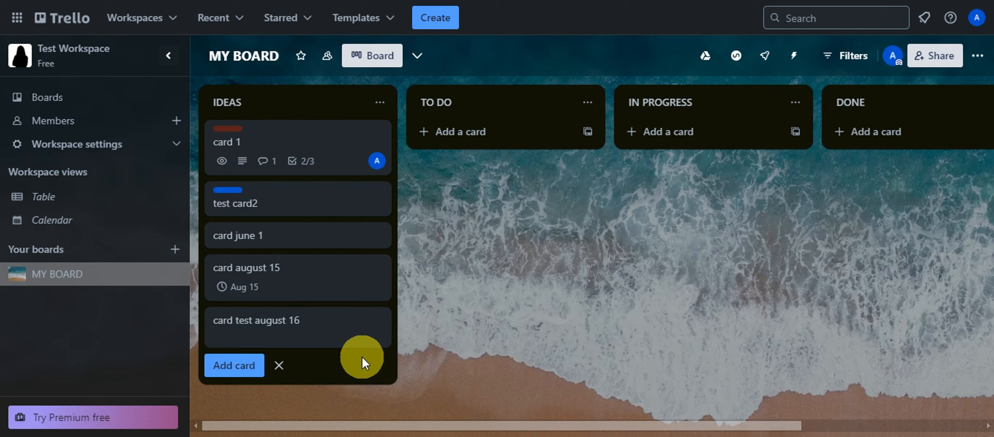
{"action": "type", "text": "2am"}
{"action": "key", "text": "Return"}
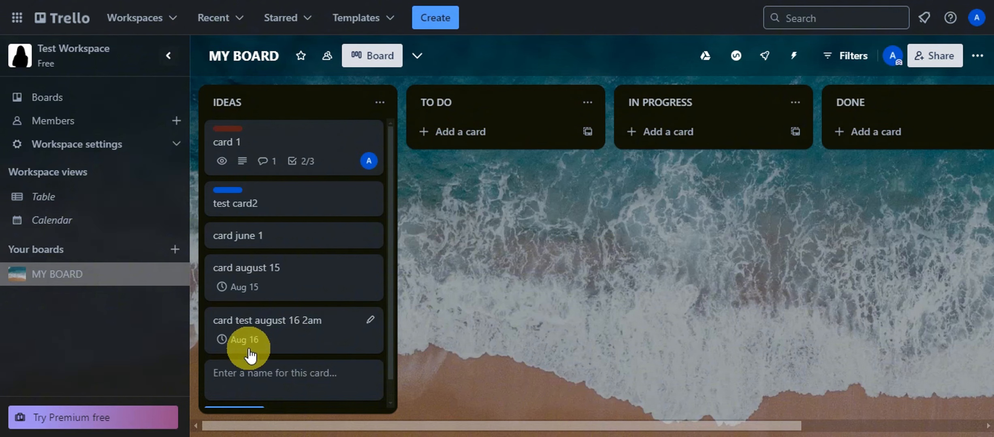
Step: Mark the due date of the "card test august 16 2am" card as complete and close the card
{"action": "left_click", "coordinate": [295, 344]}
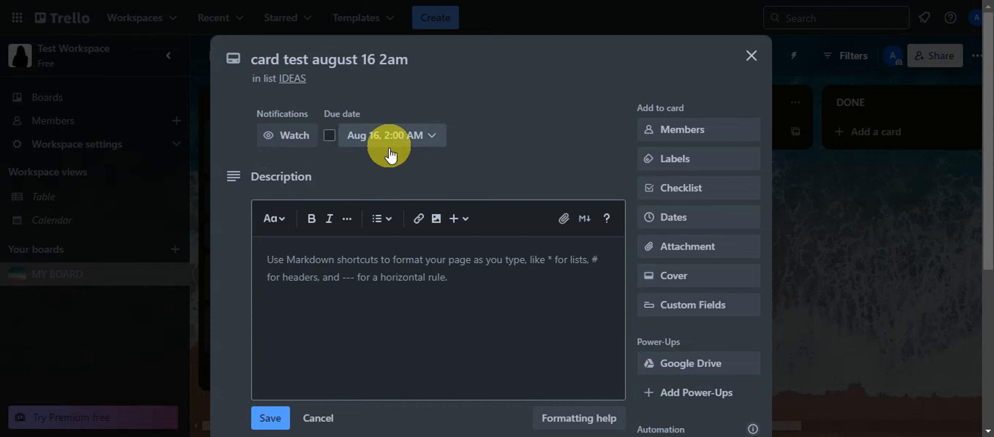
{"action": "left_click", "coordinate": [329, 135]}
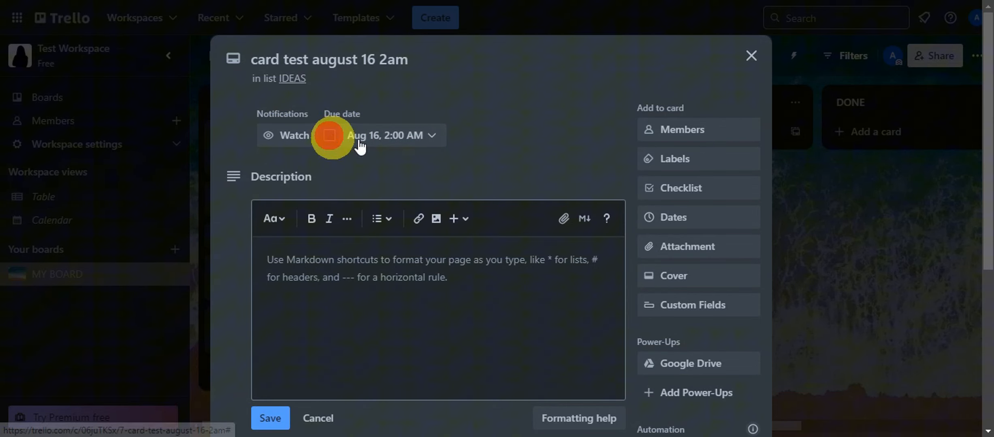
{"action": "left_click", "coordinate": [748, 60]}
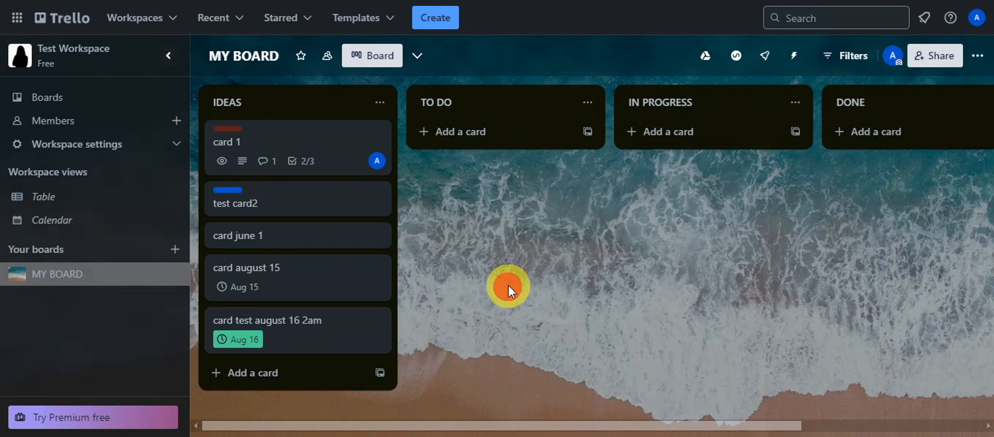